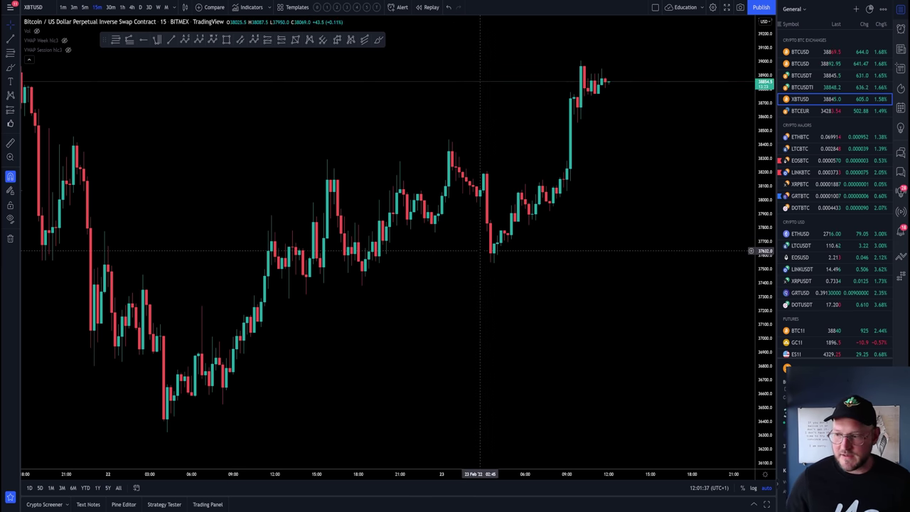
- Set the XBTUSD chart to 1-hour candles showing late January through February 23
scroll(512, 213, right, 3)
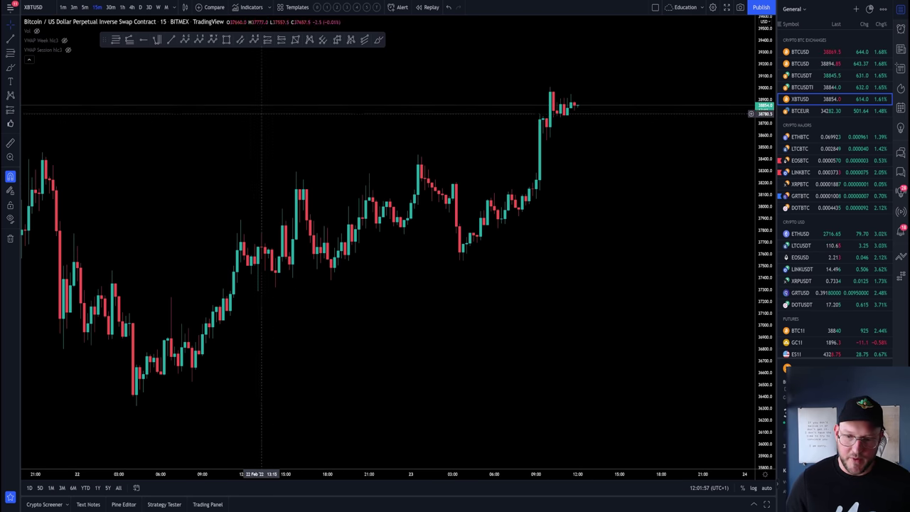
click(132, 8)
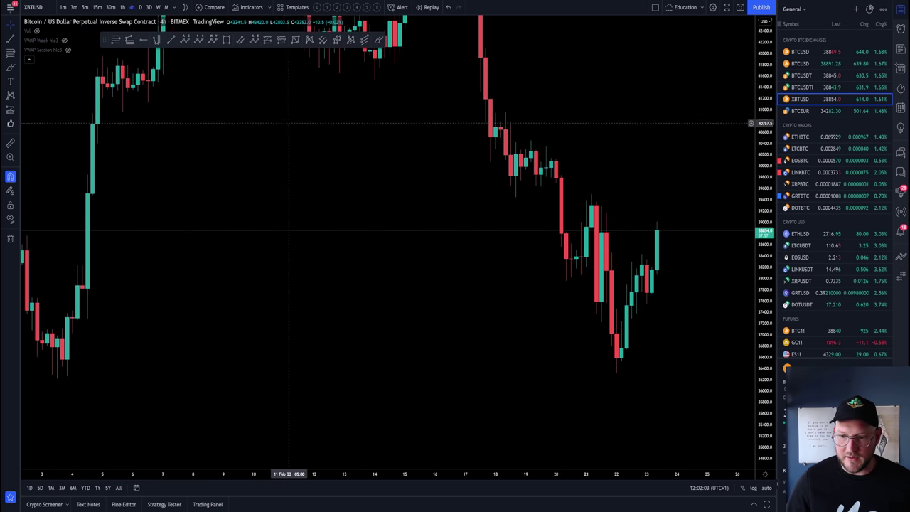
click(122, 7)
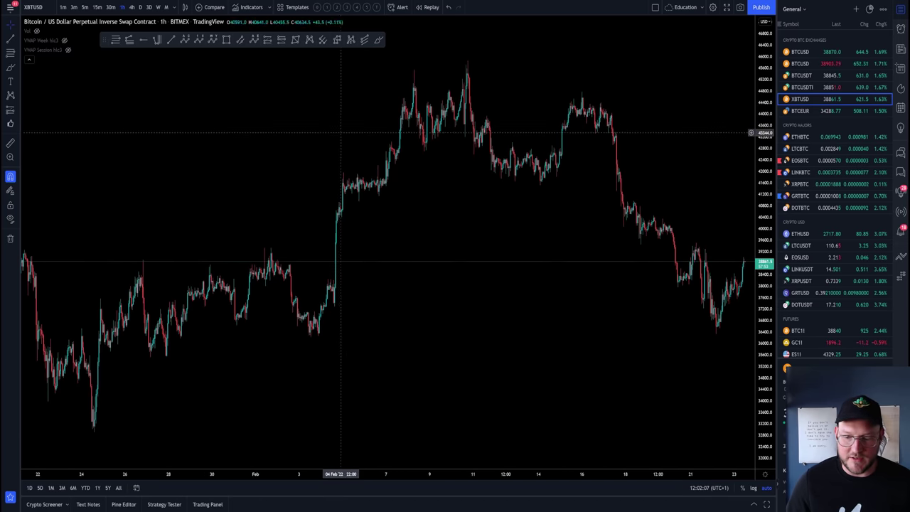
drag(285, 141, 280, 140)
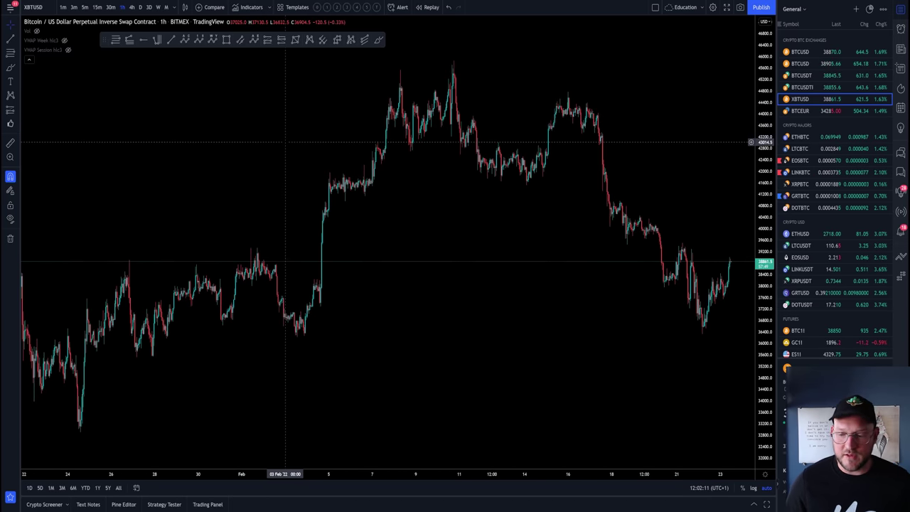
- Add a Volume Profile Fixed Range from around 20 Feb to the latest candles
click(270, 9)
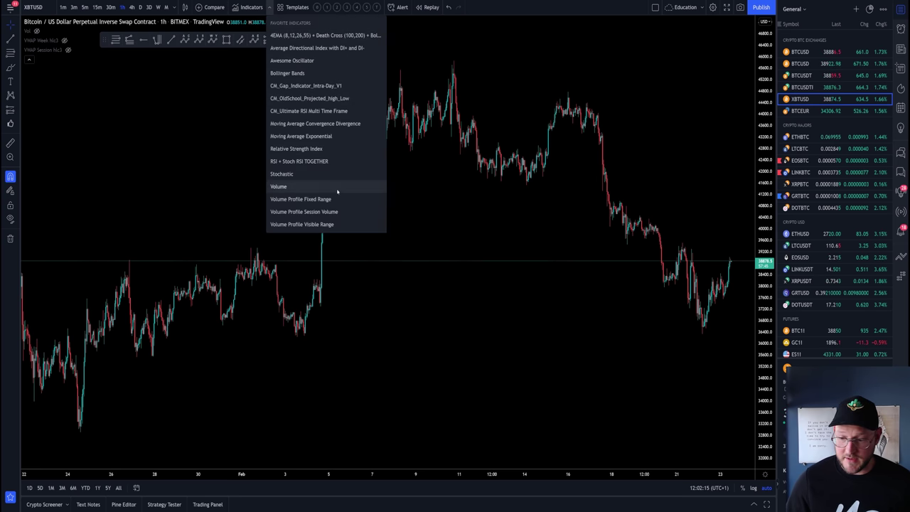
scroll(351, 202, up, 5)
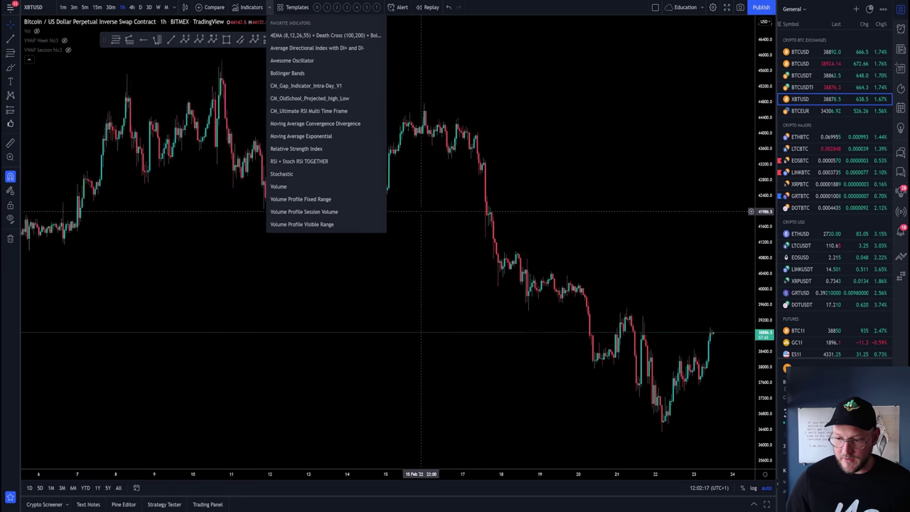
click(309, 202)
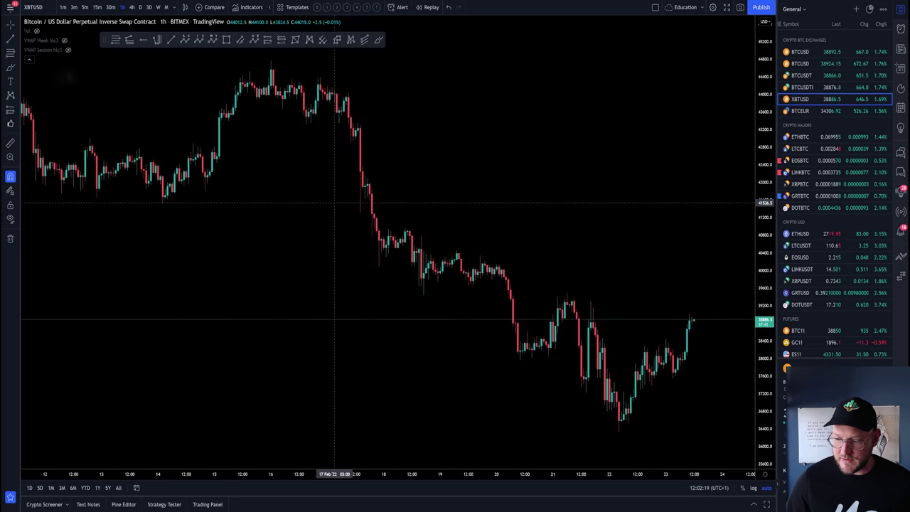
click(518, 381)
click(695, 429)
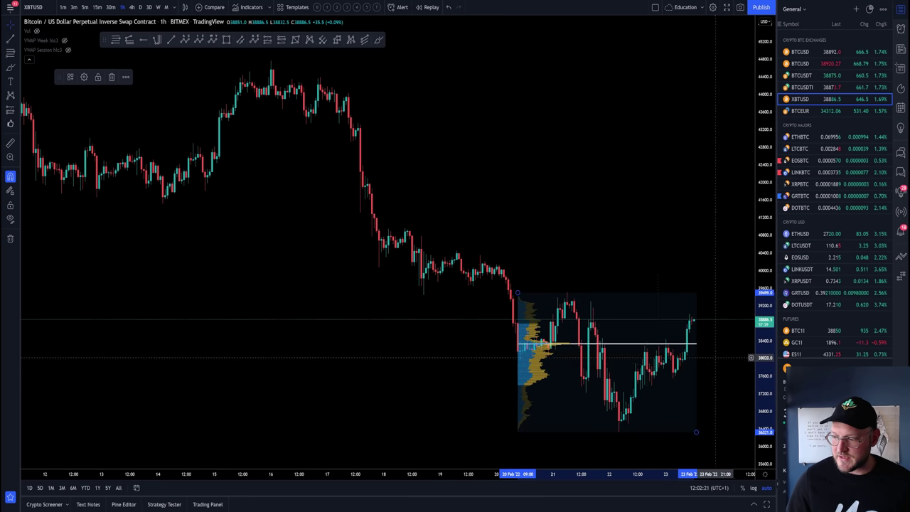
scroll(425, 307, up, 4)
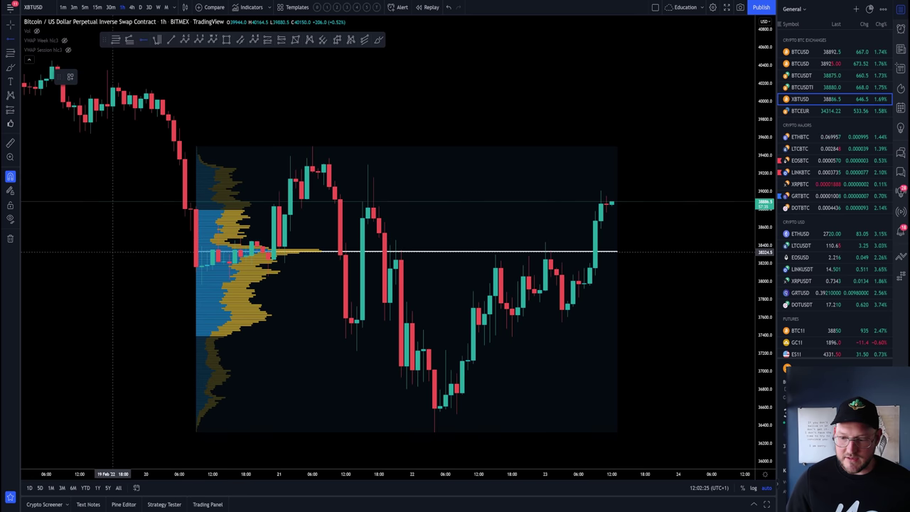
- Raise the level line to 38337.5 and re-anchor the profile from 22 Feb 04:00 to 22:00
click(124, 251)
drag(196, 253, 202, 252)
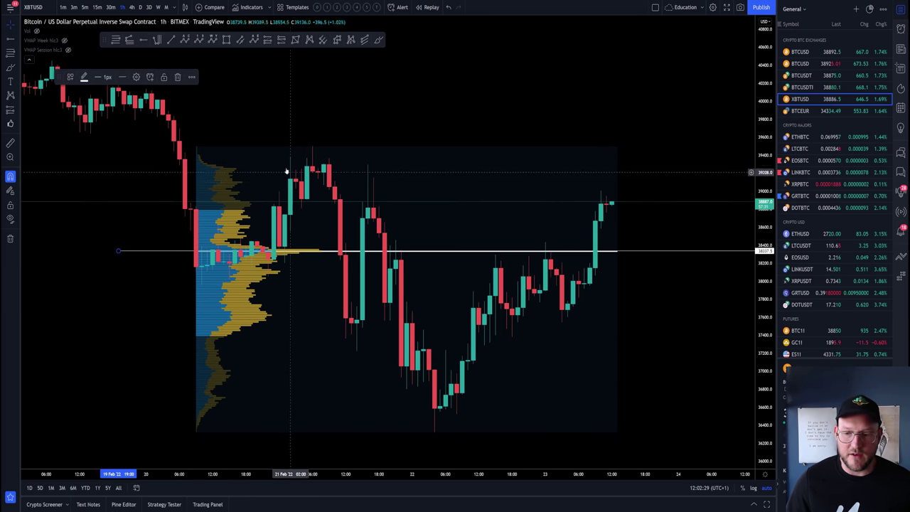
drag(195, 148, 434, 172)
drag(142, 285, 114, 284)
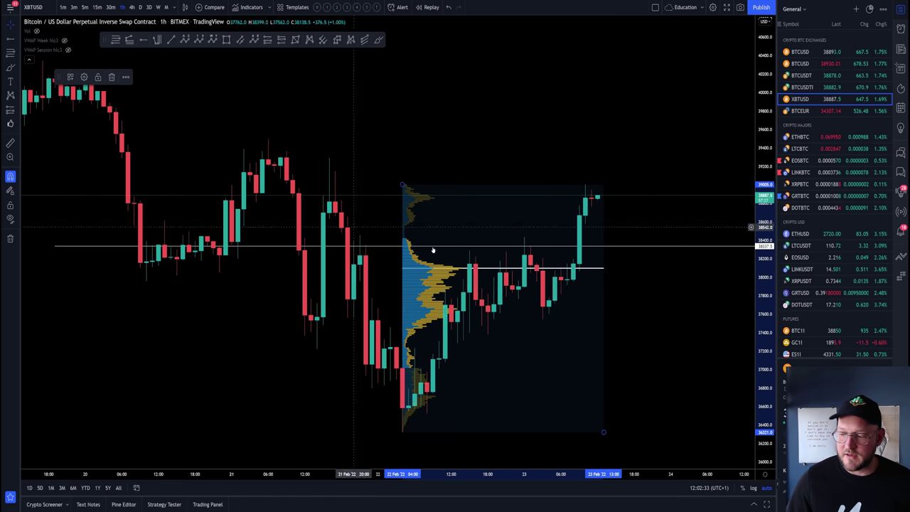
drag(604, 432, 507, 469)
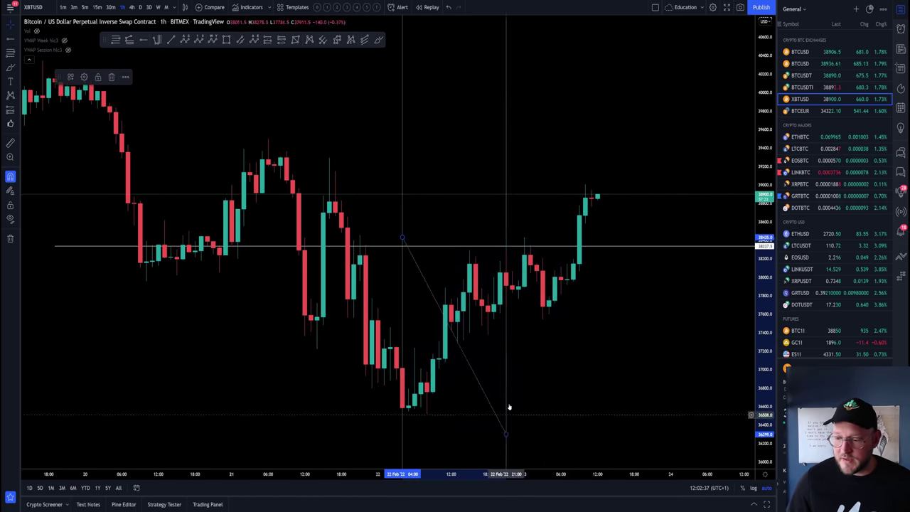
- Extend the volume profile's start back so it spans 24 Jan to 23 Feb
scroll(479, 320, down, 3)
scroll(529, 320, up, 5)
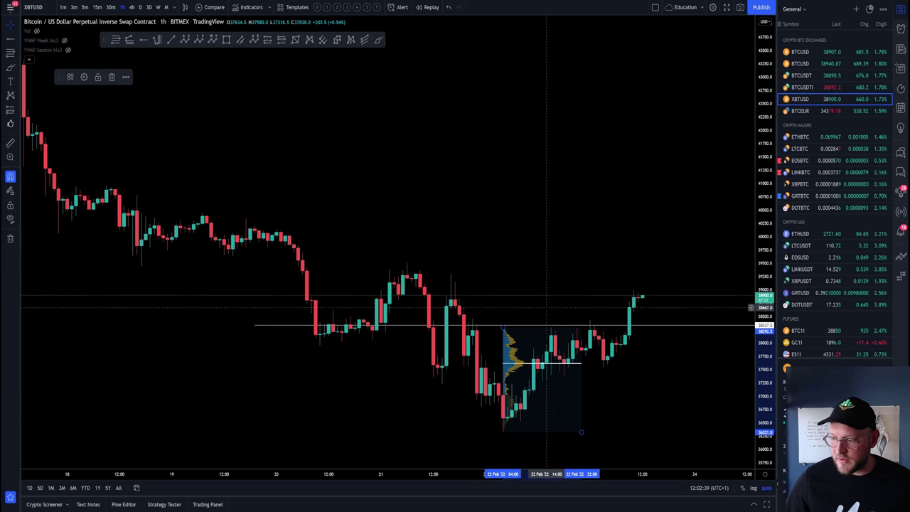
scroll(491, 320, down, 3)
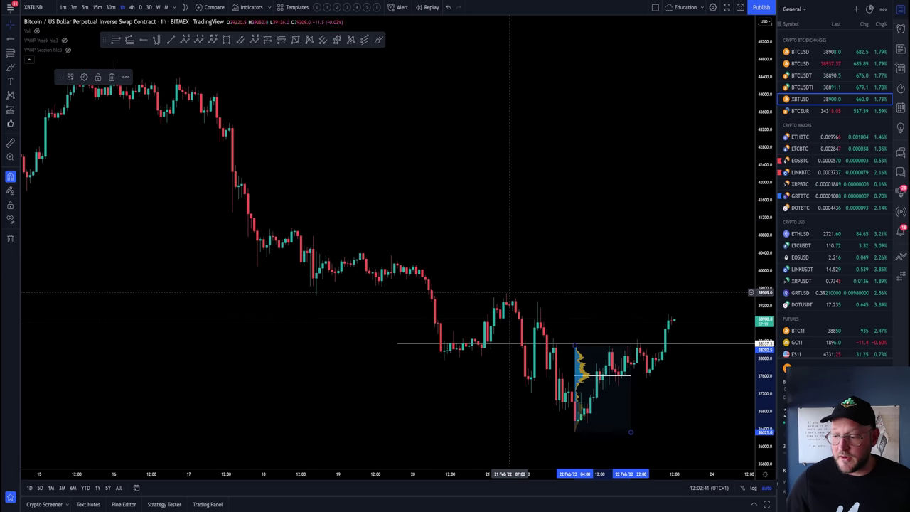
drag(575, 346, 257, 319)
scroll(357, 316, down, 3)
drag(584, 312, 276, 273)
- Switch the chart to 4-hour candles and zoom out
click(132, 7)
scroll(623, 281, down, 5)
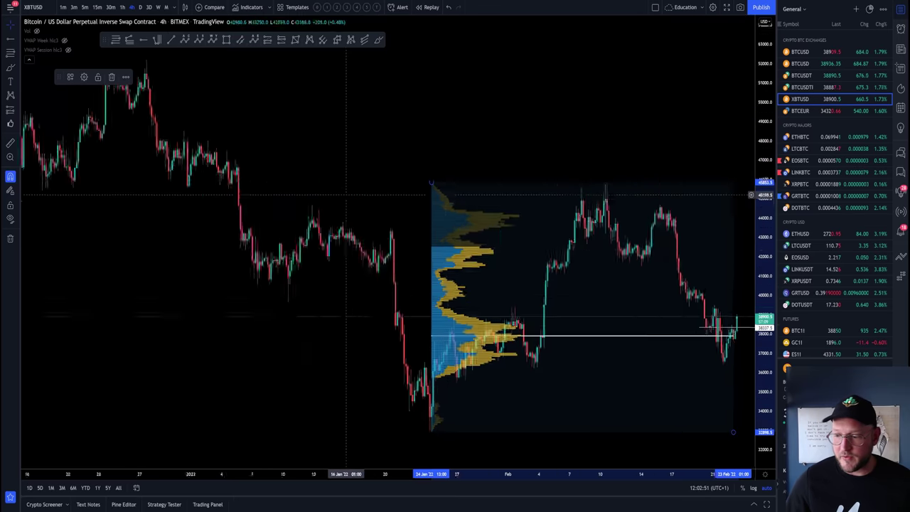
click(378, 40)
- Brush a loop around the November peak and delete the loop around the late-January low
drag(203, 69, 225, 68)
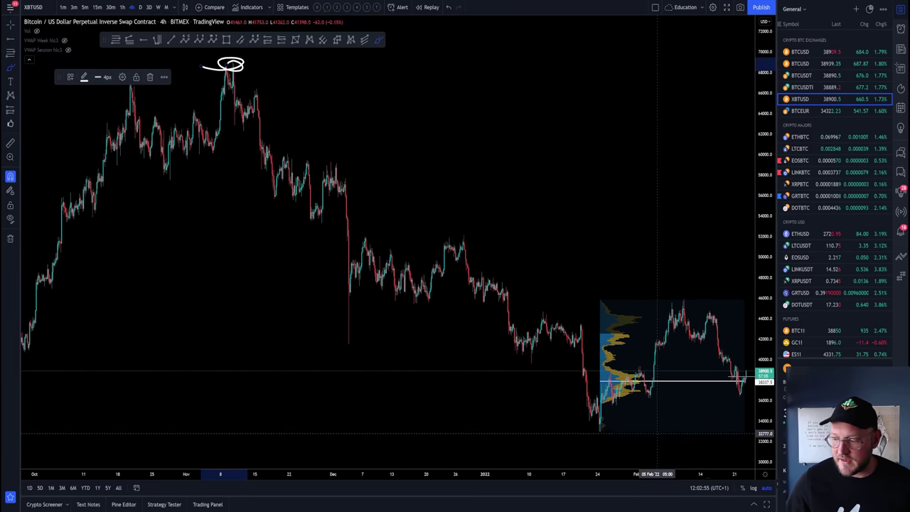
drag(594, 421, 613, 427)
scroll(425, 368, up, 3)
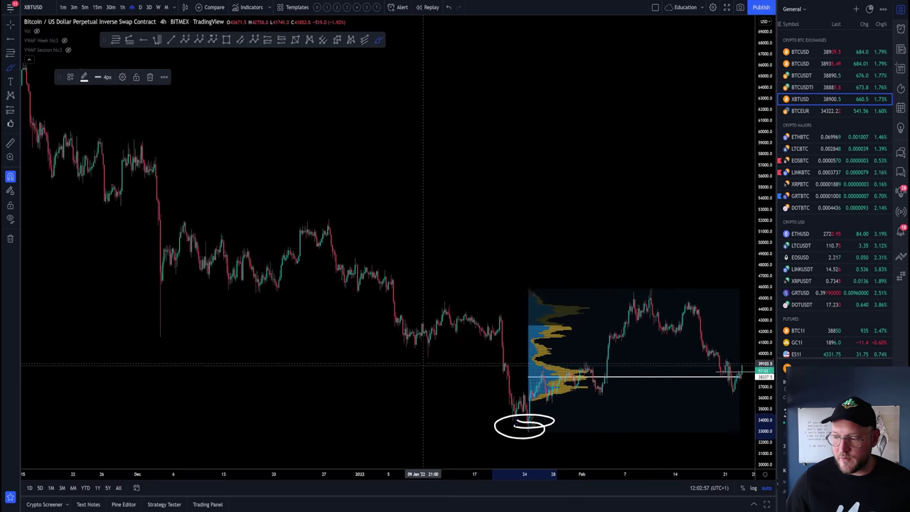
key(Delete)
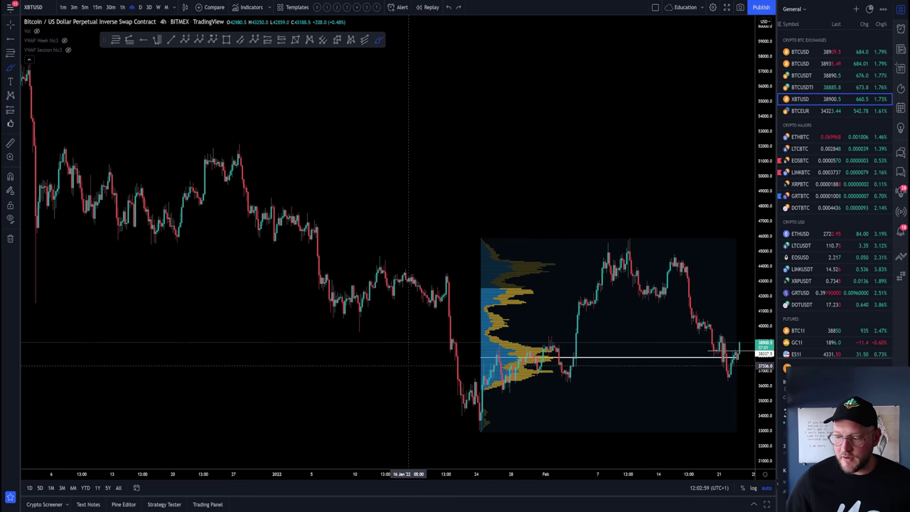
scroll(407, 318, up, 4)
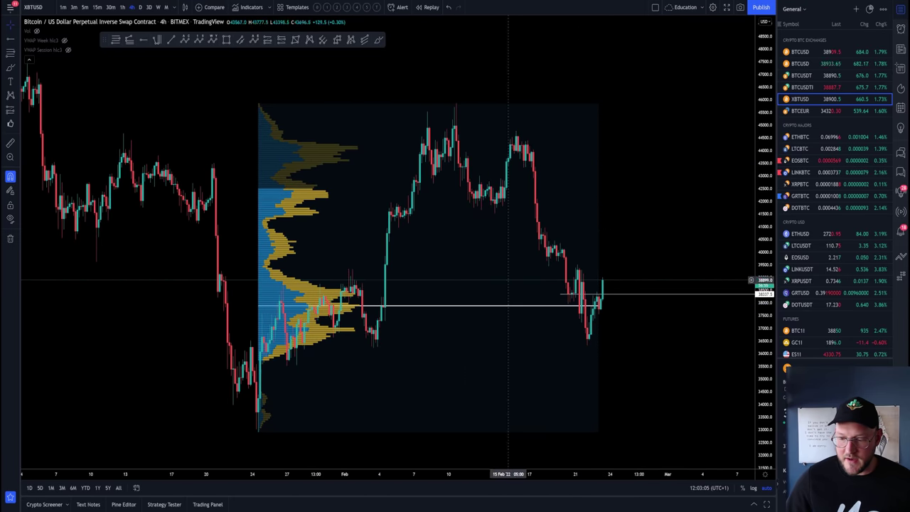
click(311, 215)
- Shorten the volume profile to end around 4 Feb and add a horizontal line at late-January support
drag(598, 432, 381, 432)
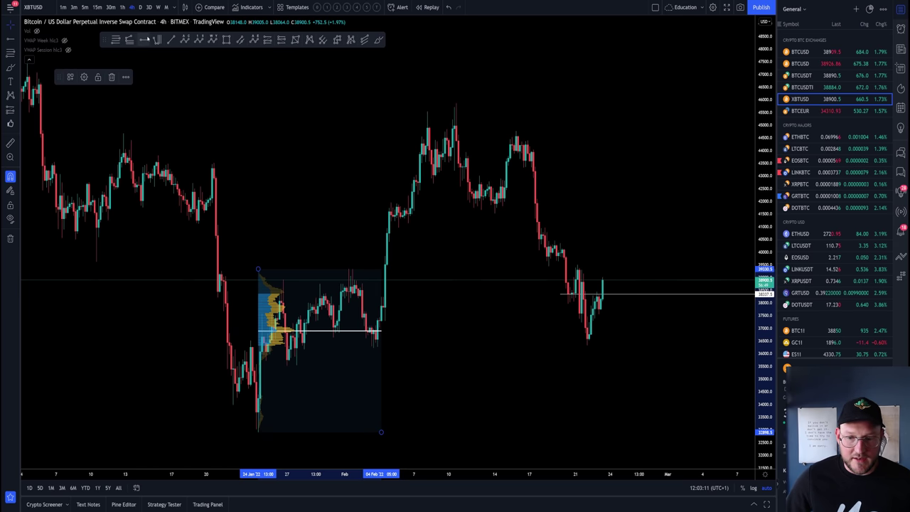
click(203, 331)
click(198, 332)
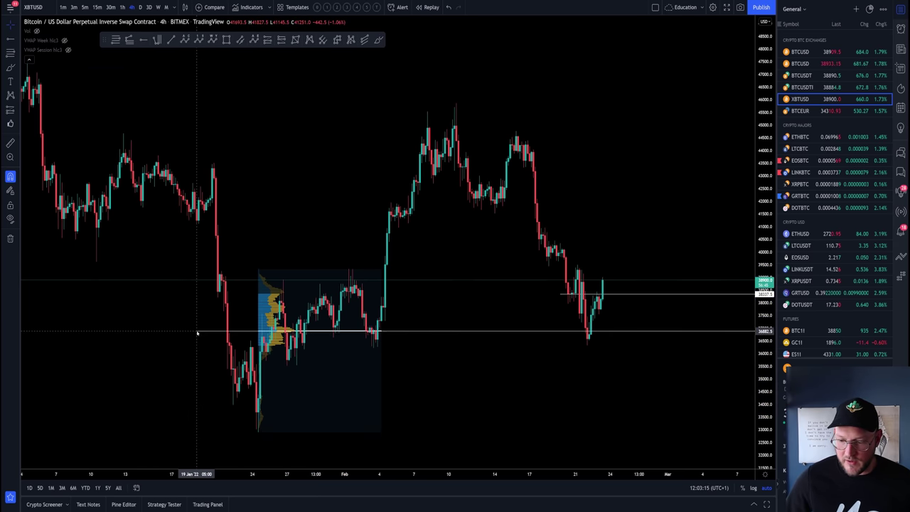
scroll(442, 387, up, 2)
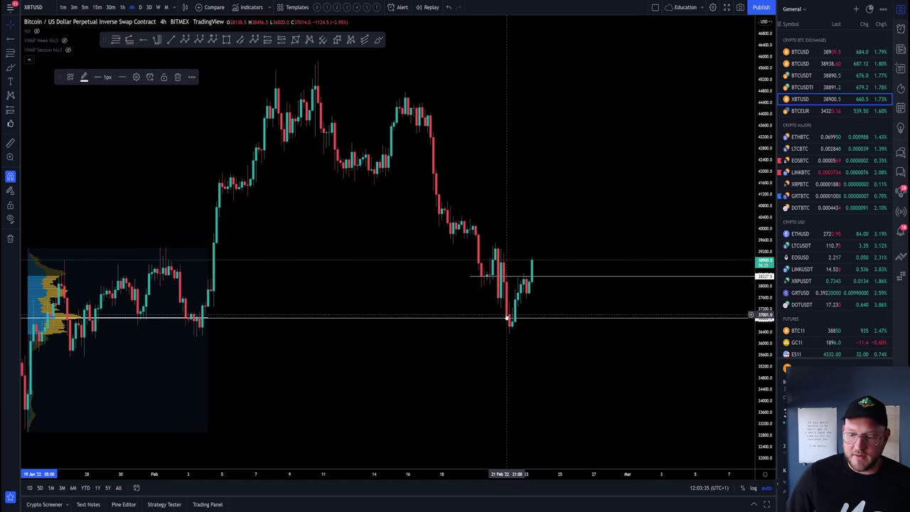
- On the daily chart, draw a horizontal ray at the late-January support using the 'daily level' style
click(140, 7)
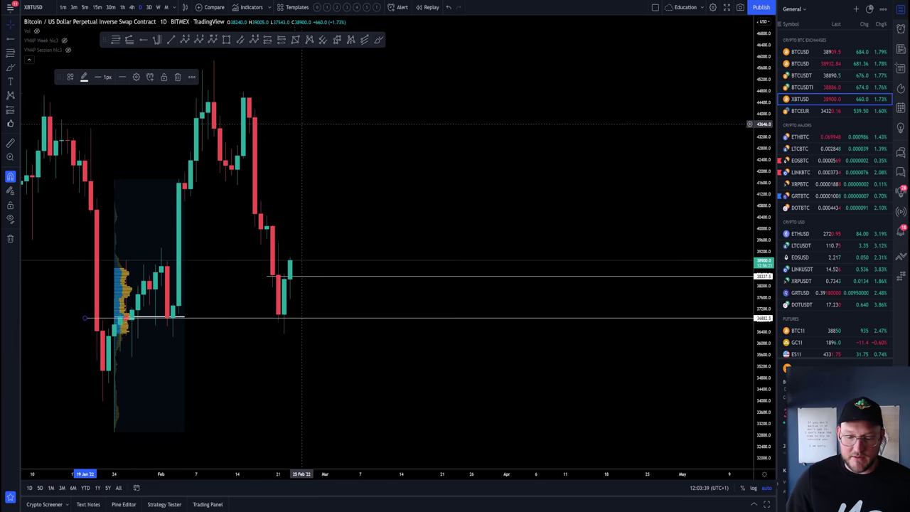
click(143, 40)
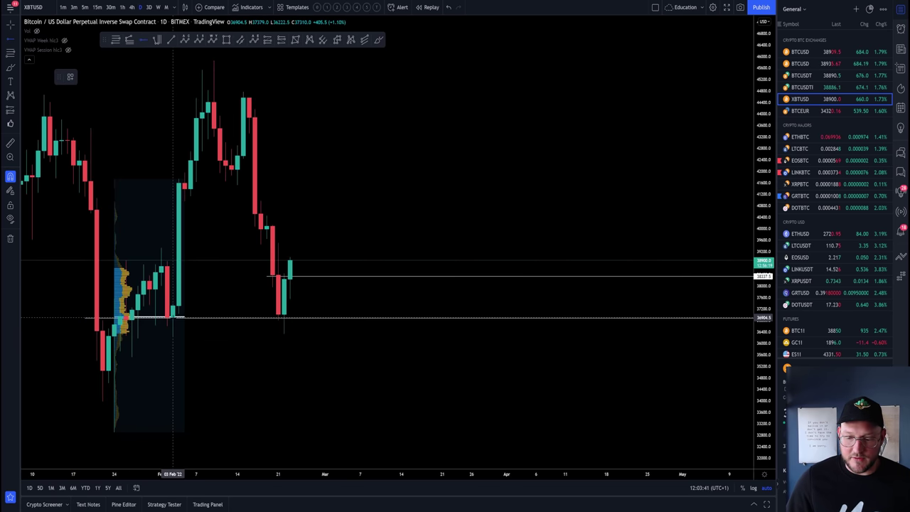
click(172, 318)
click(70, 78)
click(108, 136)
click(97, 7)
- Brush strokes tracing the sell-off below the daily level, the bounce, and the climb toward 38,337
scroll(384, 199, down, 5)
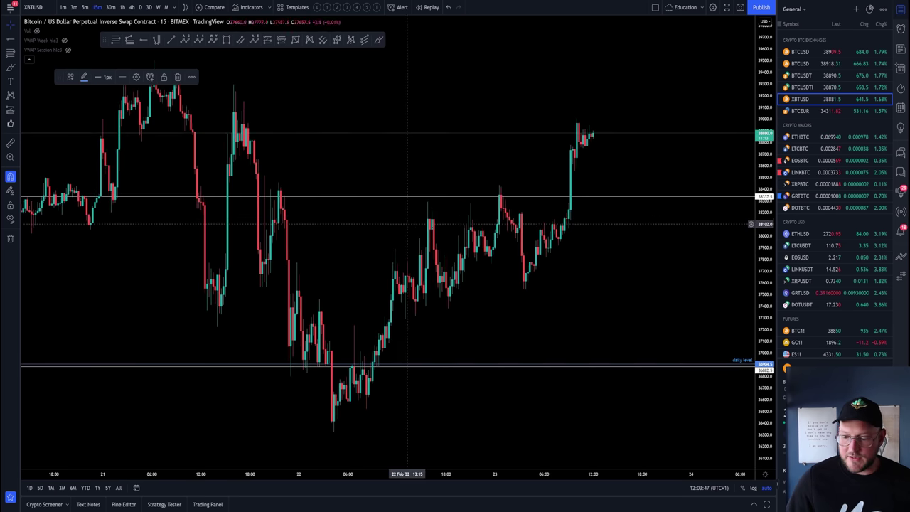
click(378, 39)
drag(298, 294, 336, 421)
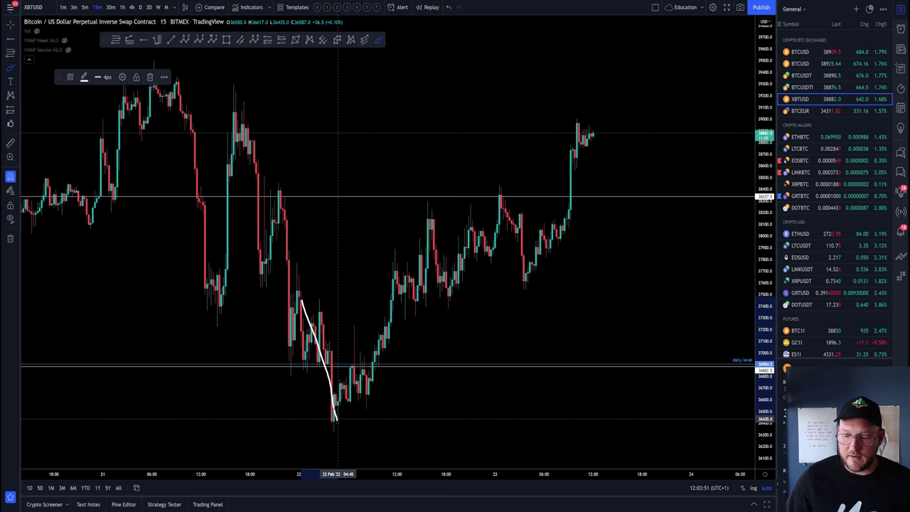
mouse_move(294, 288)
mouse_down()
mouse_move(344, 367)
mouse_move(286, 367)
mouse_move(352, 369)
mouse_up()
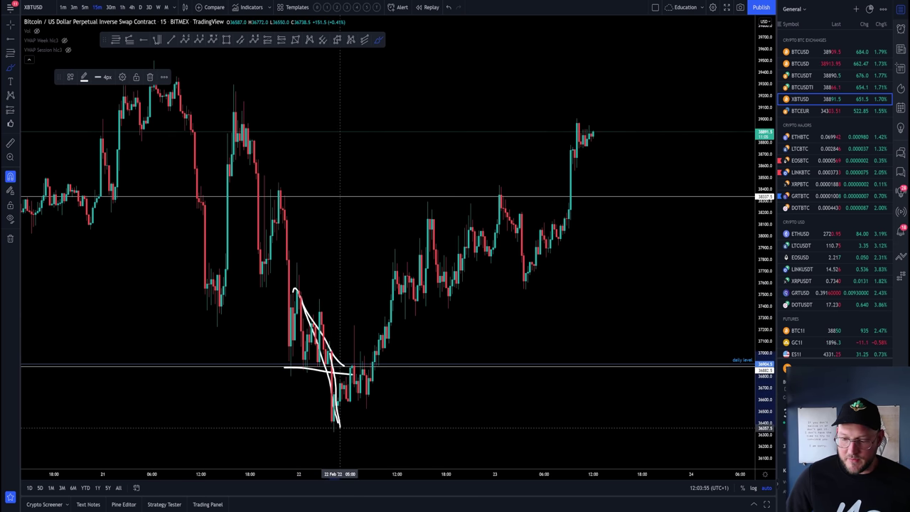
mouse_move(337, 425)
mouse_down()
mouse_move(352, 365)
mouse_move(373, 384)
mouse_move(390, 327)
mouse_up()
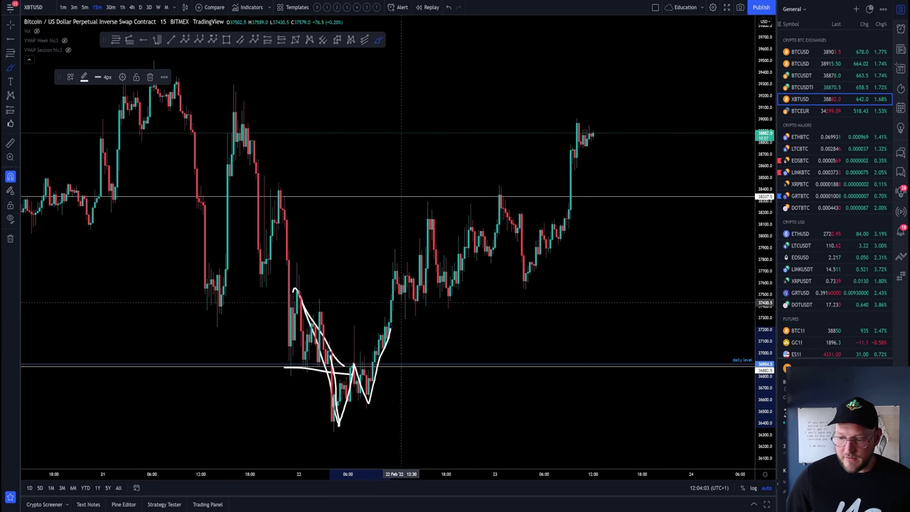
mouse_move(390, 325)
mouse_down()
mouse_move(422, 234)
mouse_move(438, 284)
mouse_move(500, 194)
mouse_up()
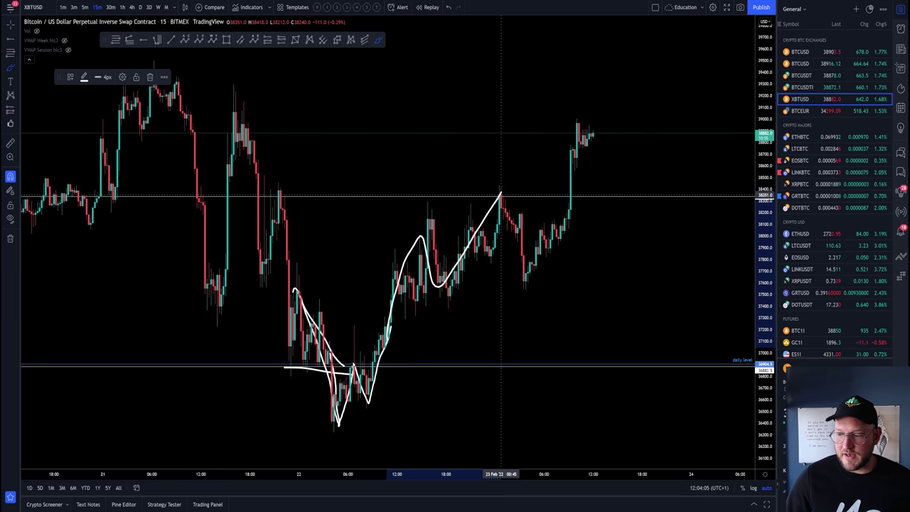